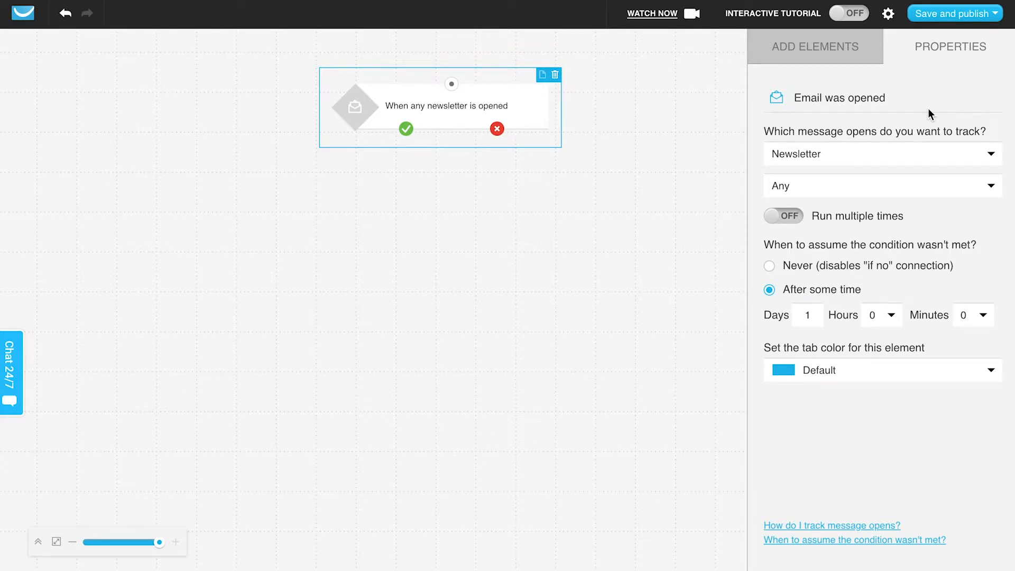
Set the email-opened condition to track opens of any message.
click(854, 155)
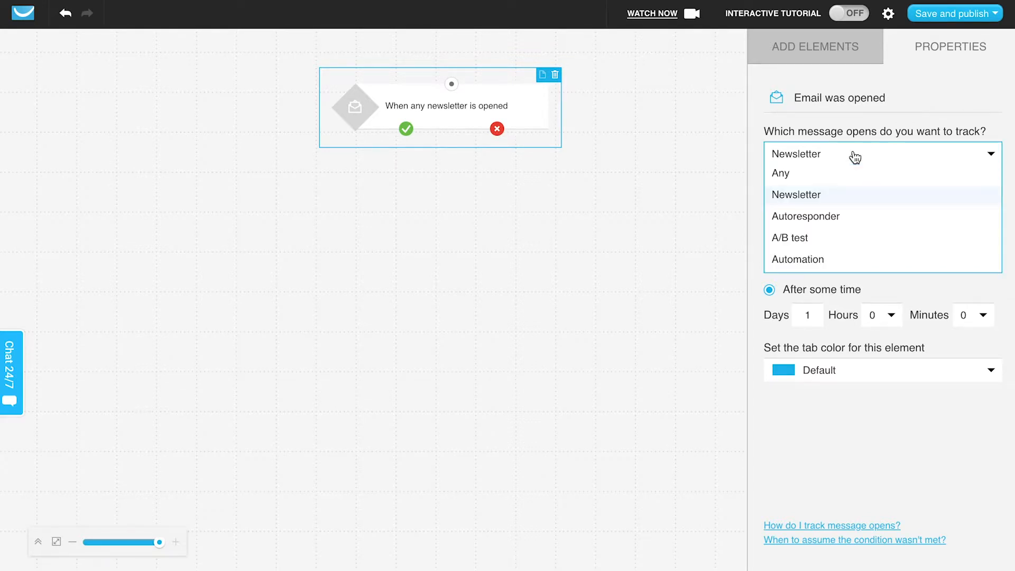
click(791, 179)
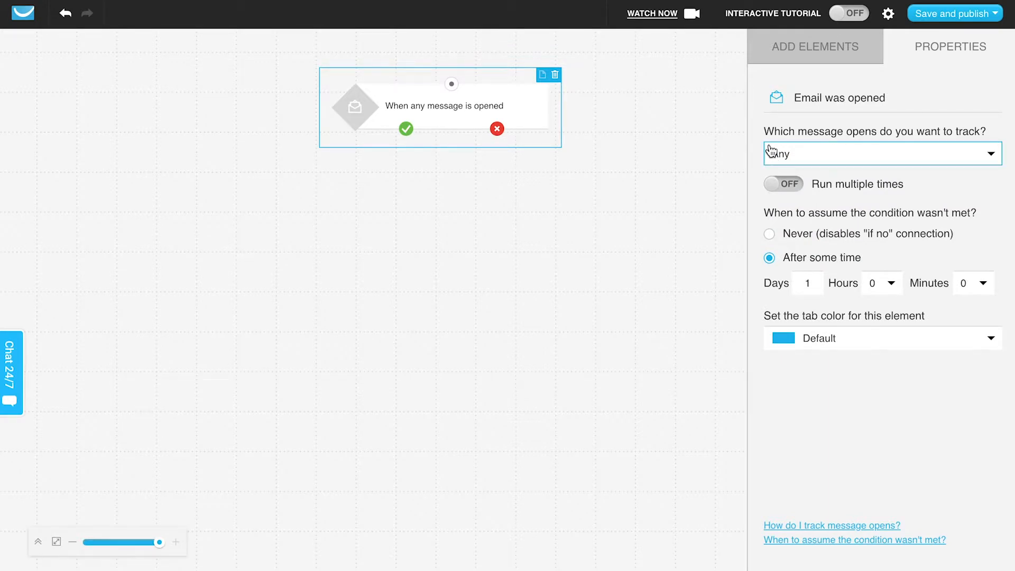
click(828, 58)
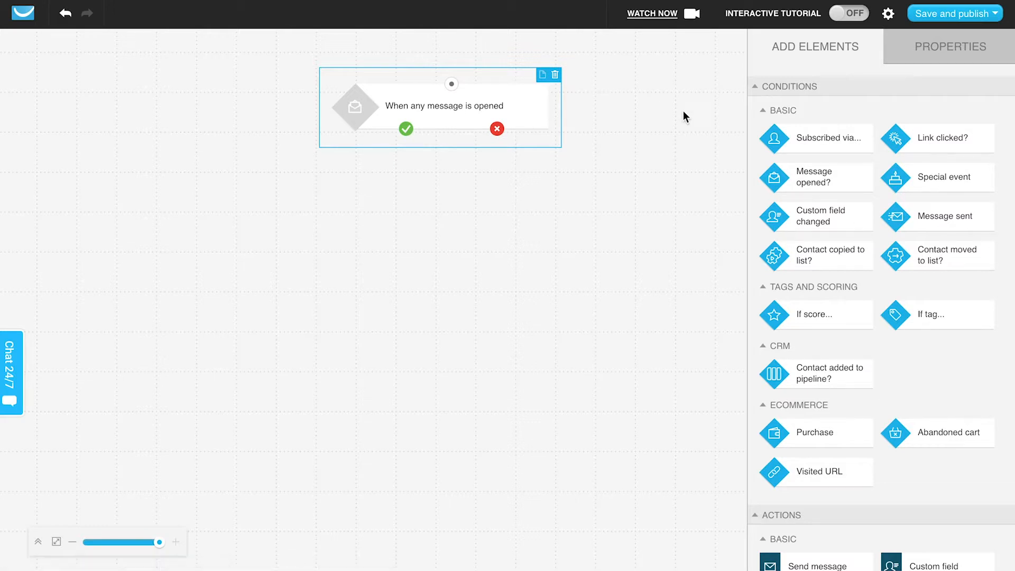
scroll(864, 233, down, 2)
scroll(863, 233, down, 3)
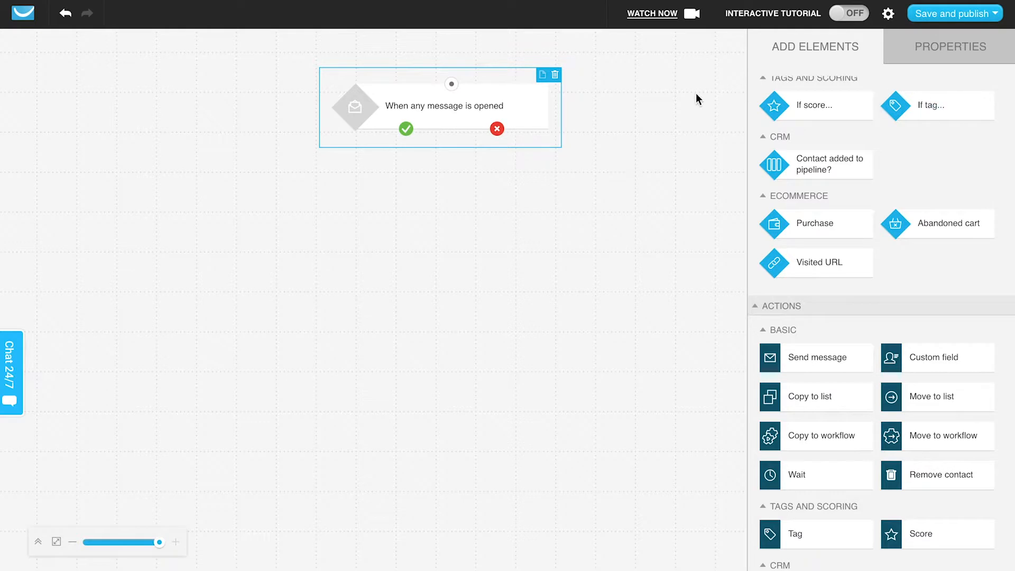
Set the condition to track opens of the specific automation message "What's your favorite dessert?".
click(919, 60)
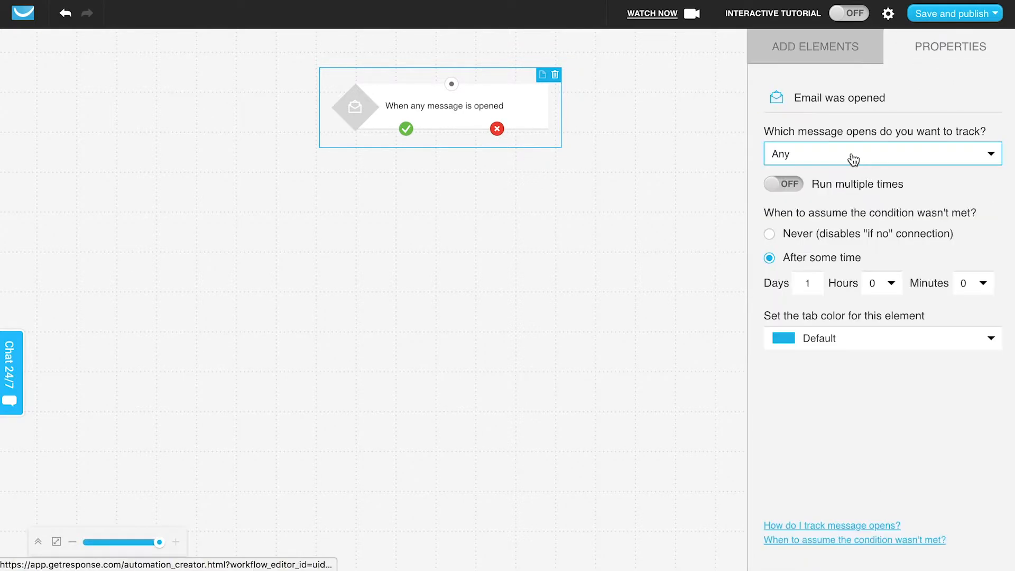
click(832, 162)
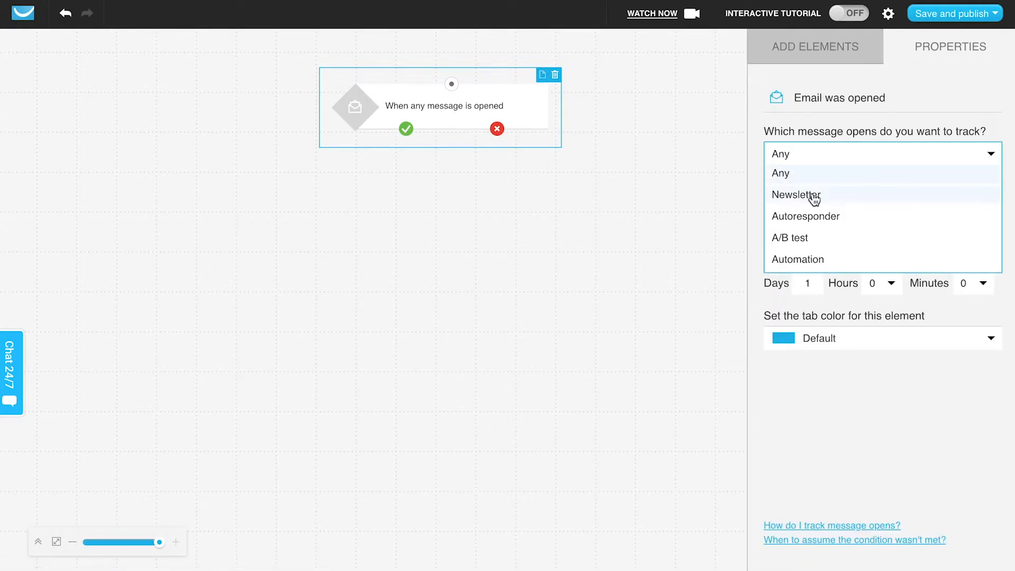
click(809, 261)
click(828, 195)
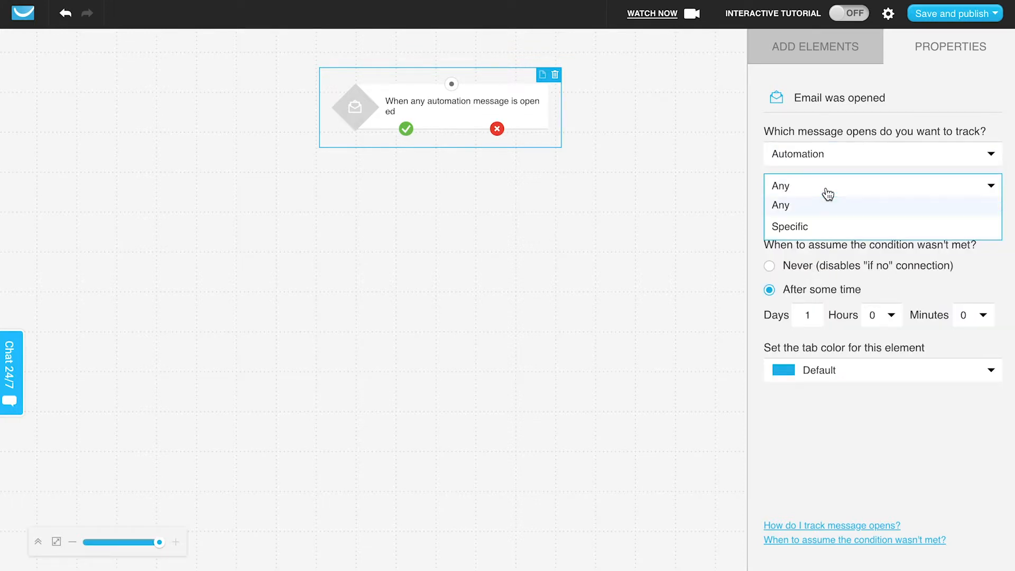
click(800, 229)
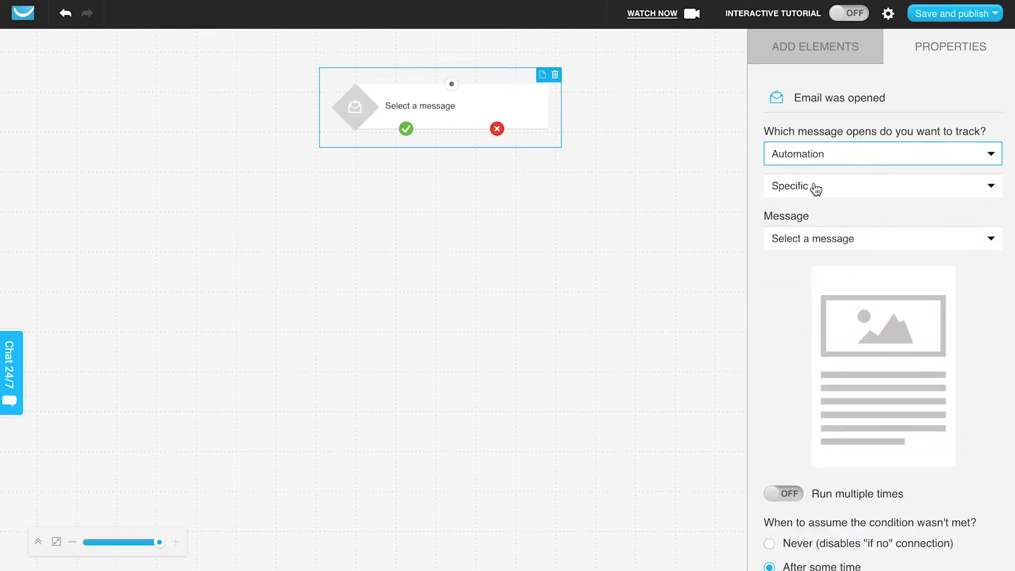
click(791, 243)
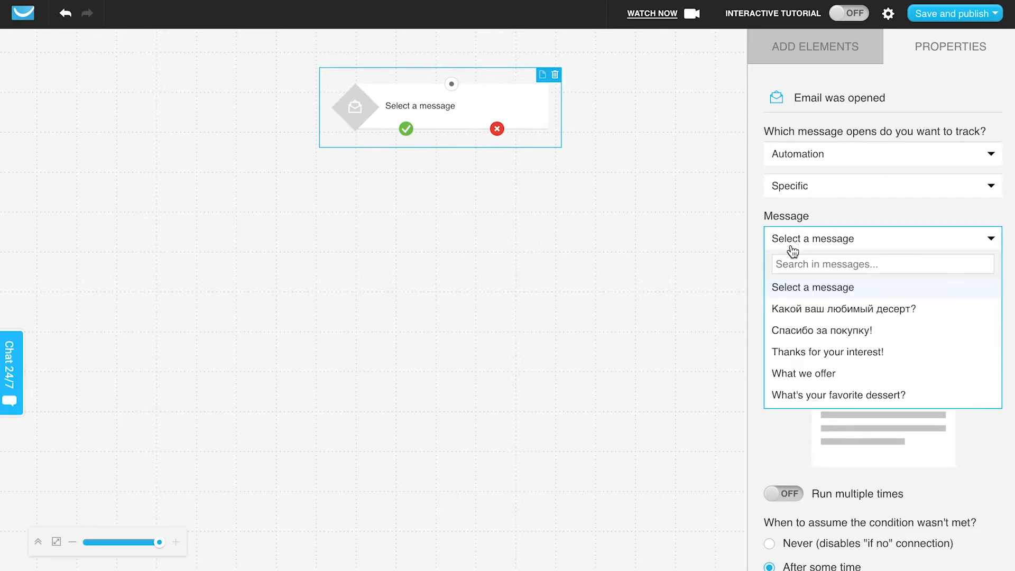
scroll(786, 369, down, 3)
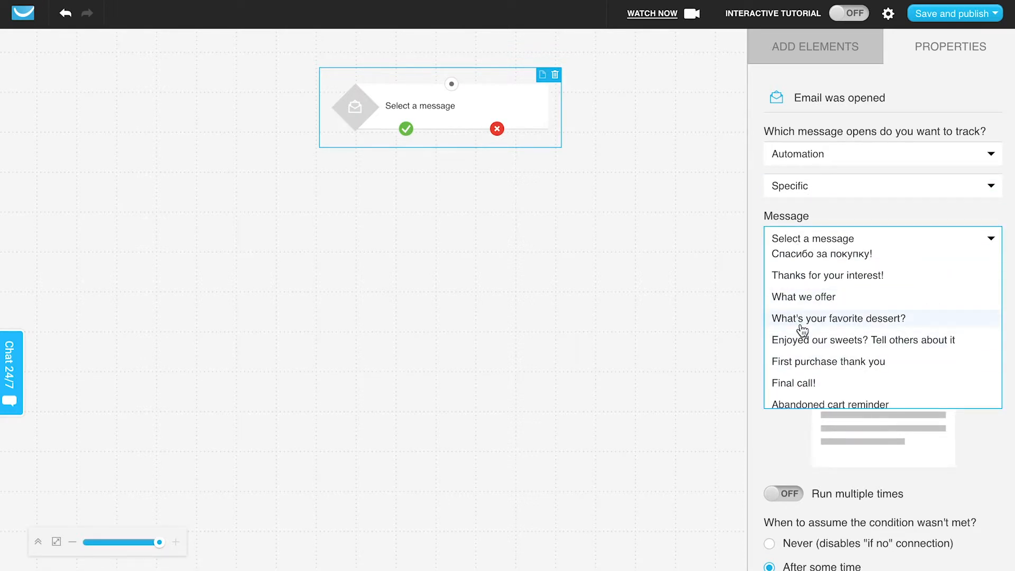
click(779, 328)
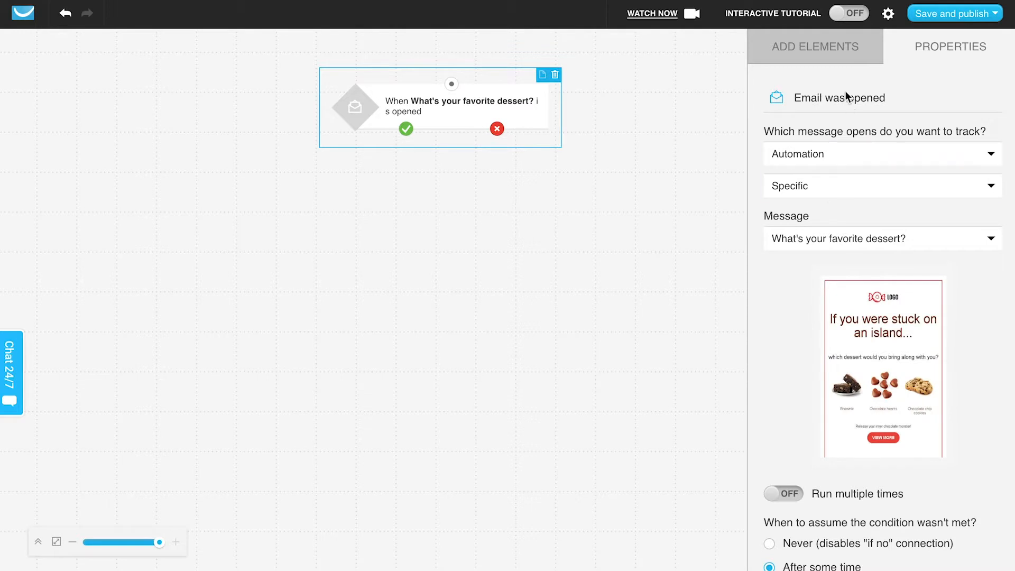
Examine the conditions and actions available for the condition's yes and no branches.
click(834, 46)
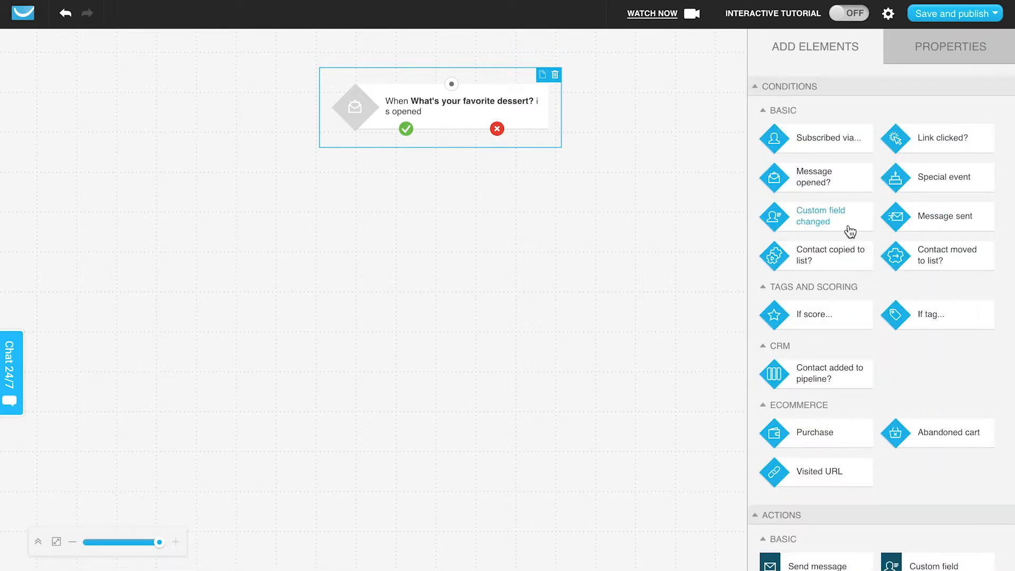
scroll(867, 291, down, 3)
scroll(851, 402, down, 3)
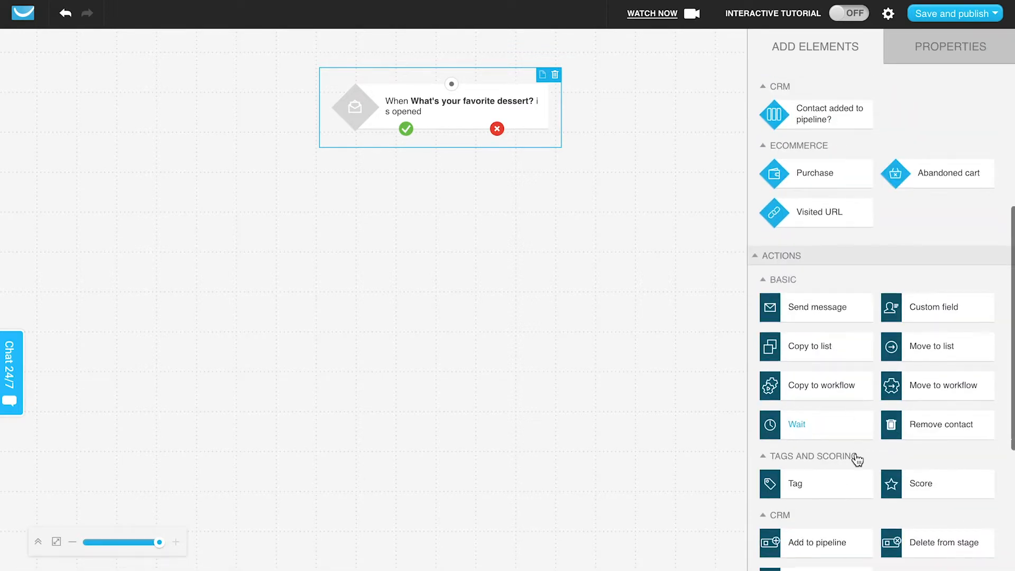
scroll(939, 335, down, 1)
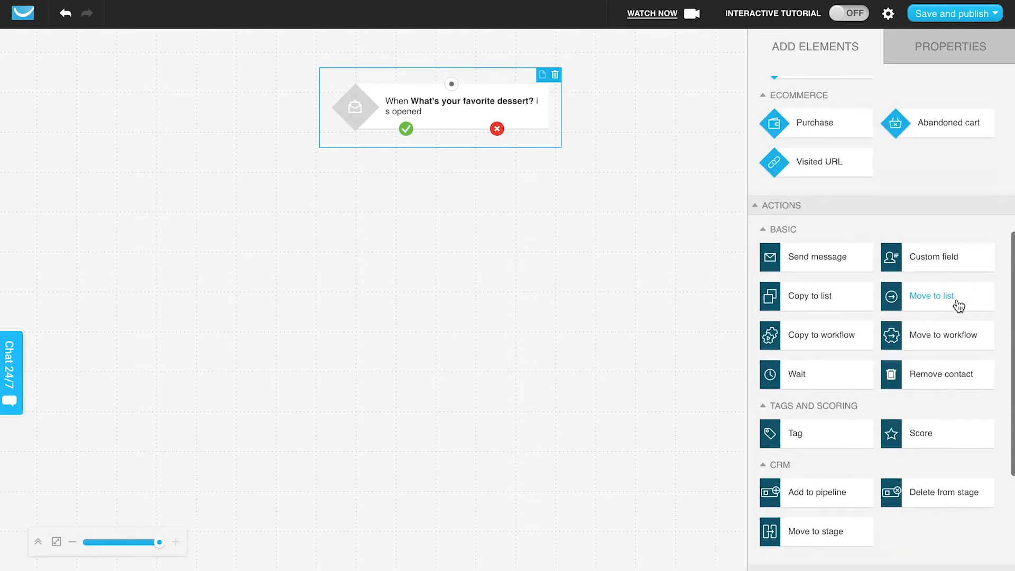
scroll(959, 307, down, 1)
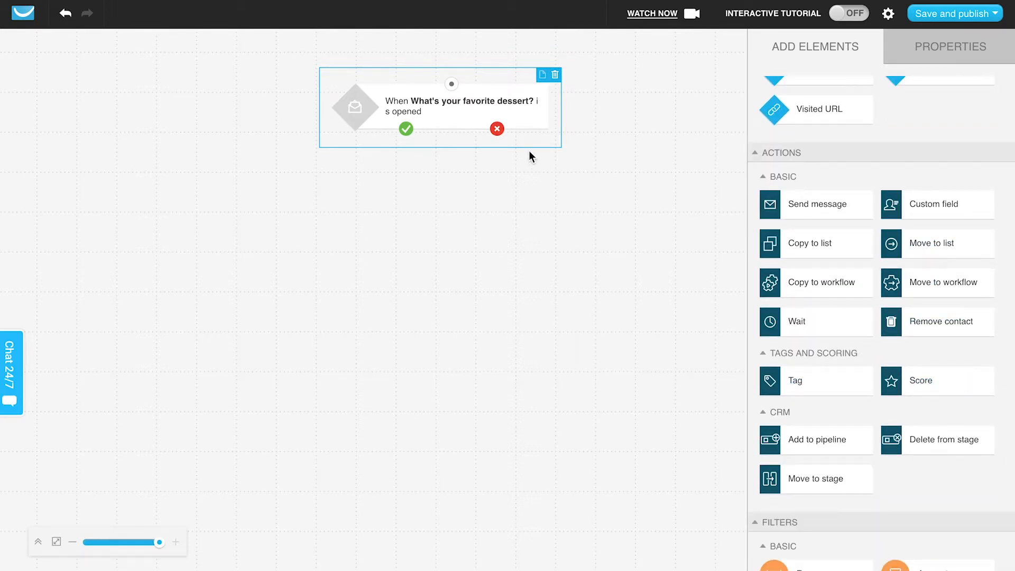
click(497, 129)
click(642, 297)
scroll(874, 249, up, 2)
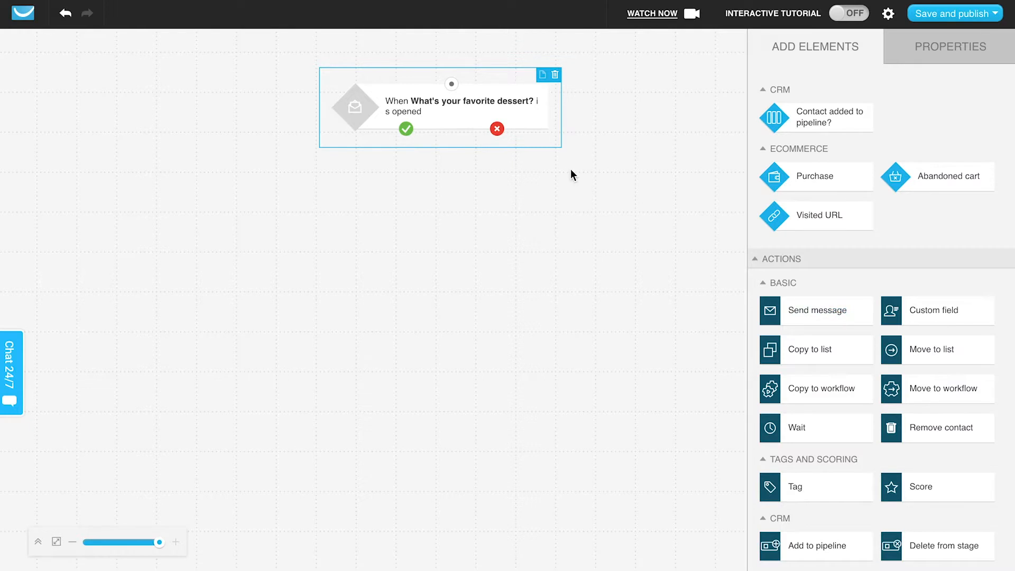
Try Never for assuming the condition wasn't met and return the setting to After some time.
click(537, 125)
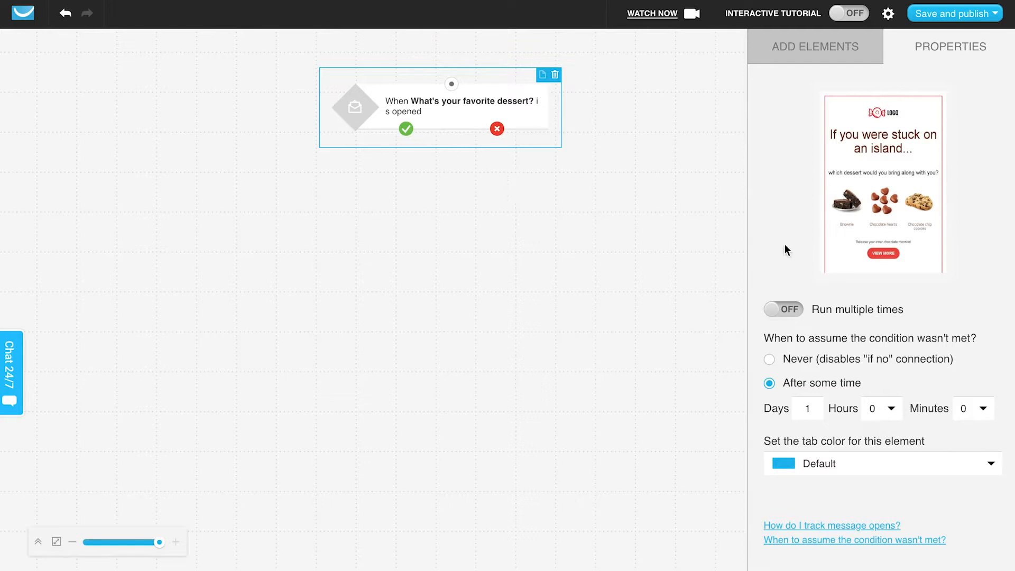
click(866, 359)
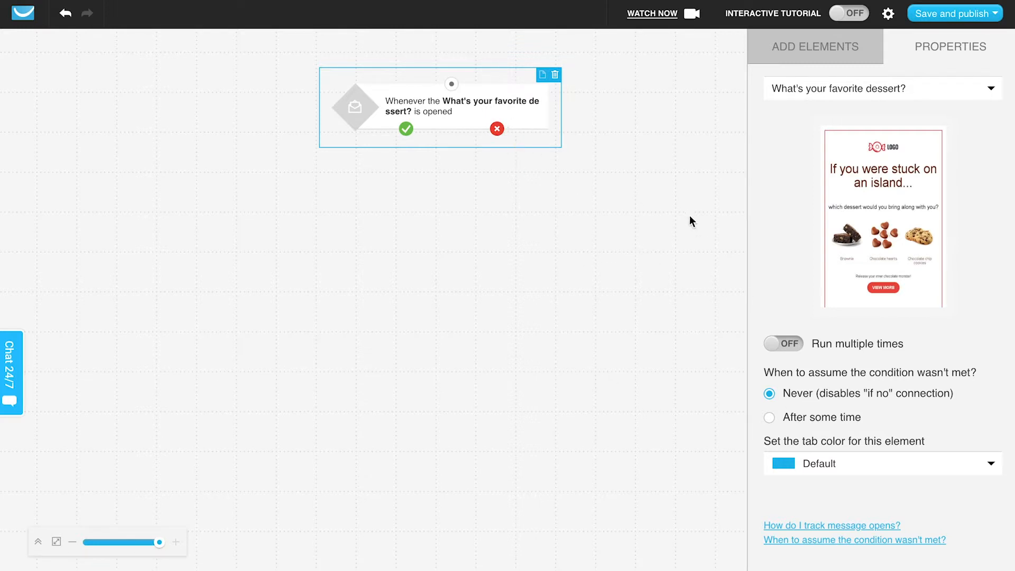
click(828, 419)
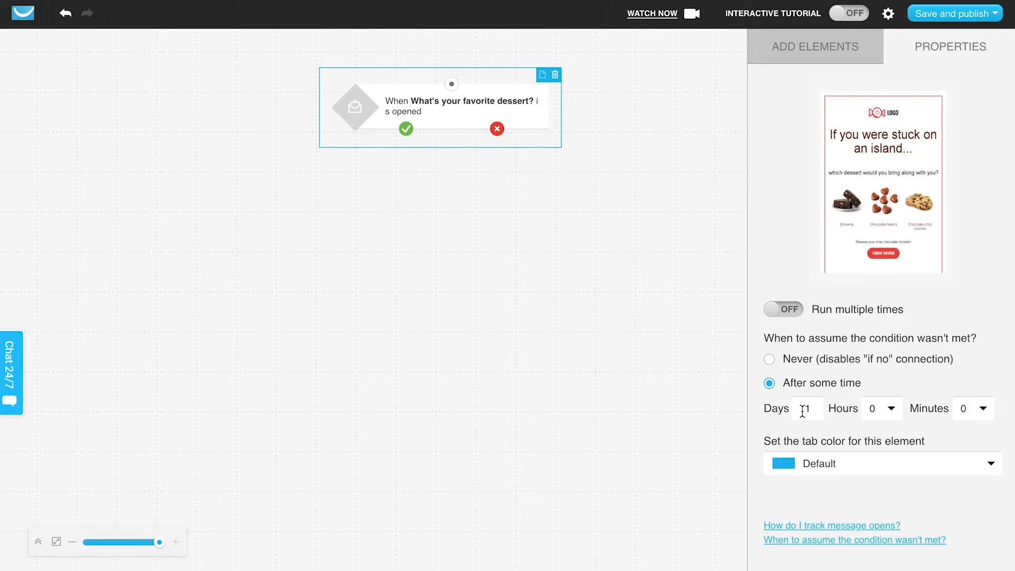
Move the message-opened condition further left on the workflow canvas.
click(825, 61)
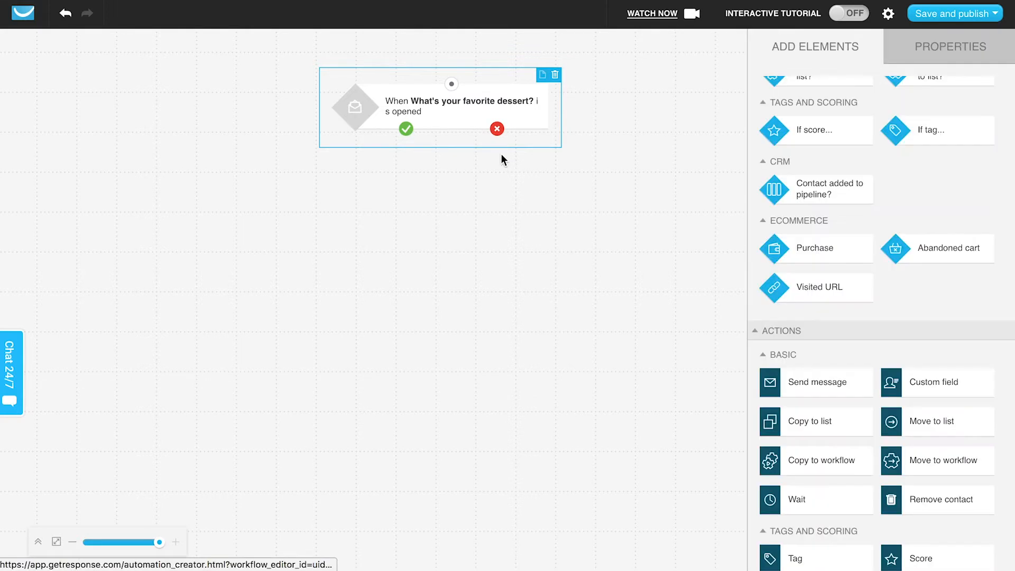
drag(543, 130, 420, 126)
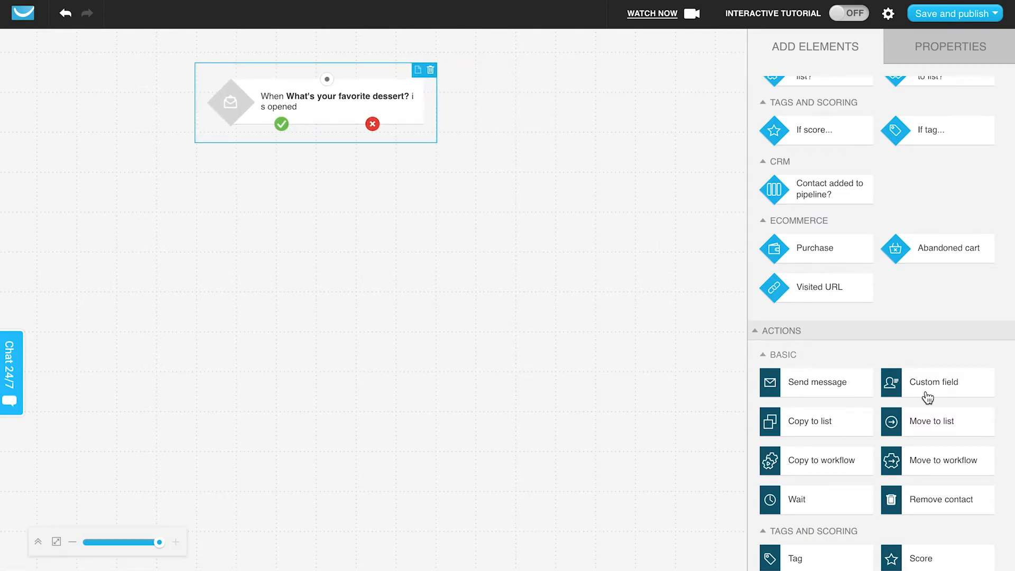
Add a second Message opened? condition beside the first, tracking the specific newsletter "You're in! Ready, set, bake!".
scroll(963, 220, up, 5)
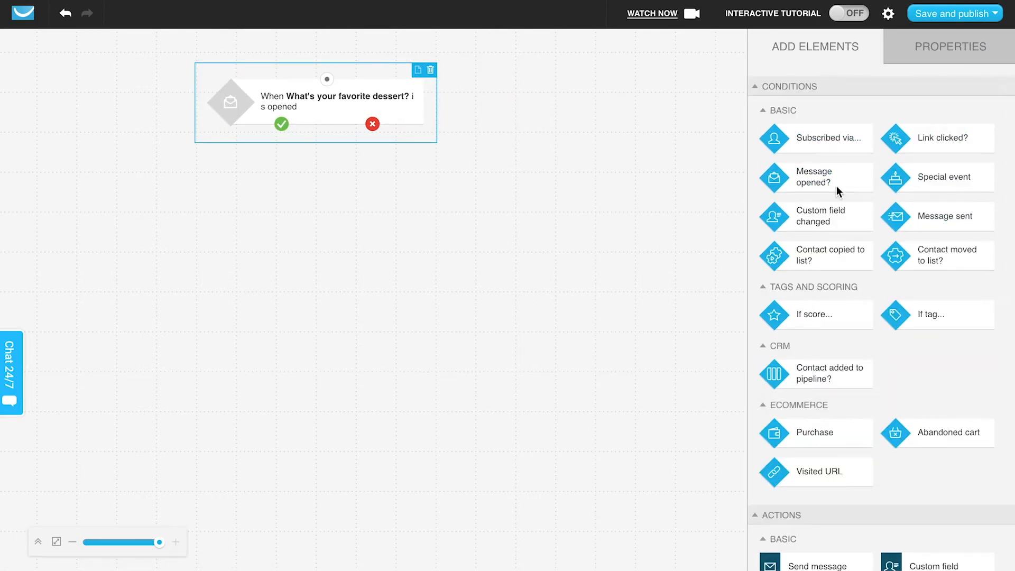
drag(836, 185, 552, 78)
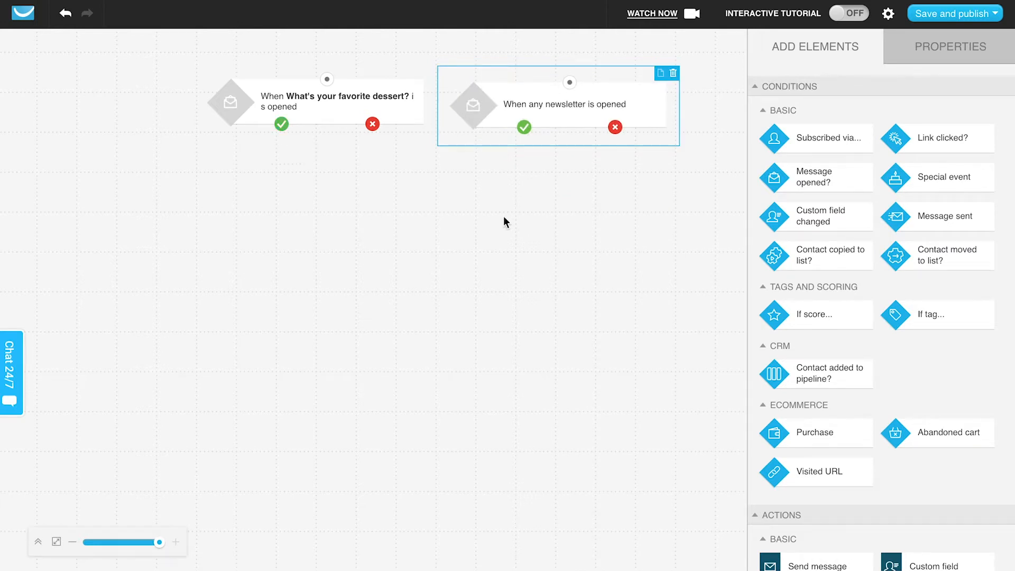
click(314, 111)
click(541, 109)
click(959, 68)
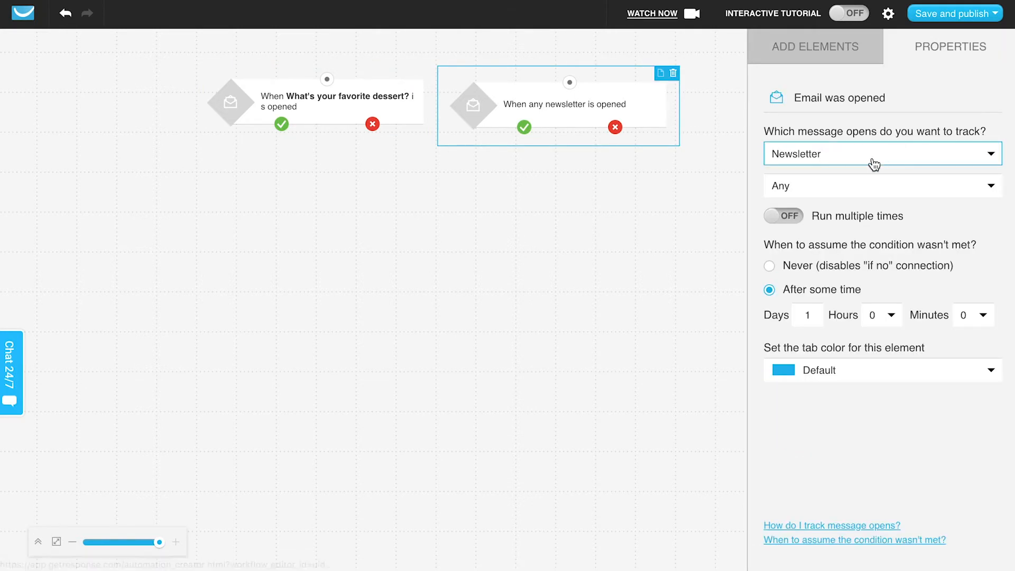
click(850, 191)
click(823, 227)
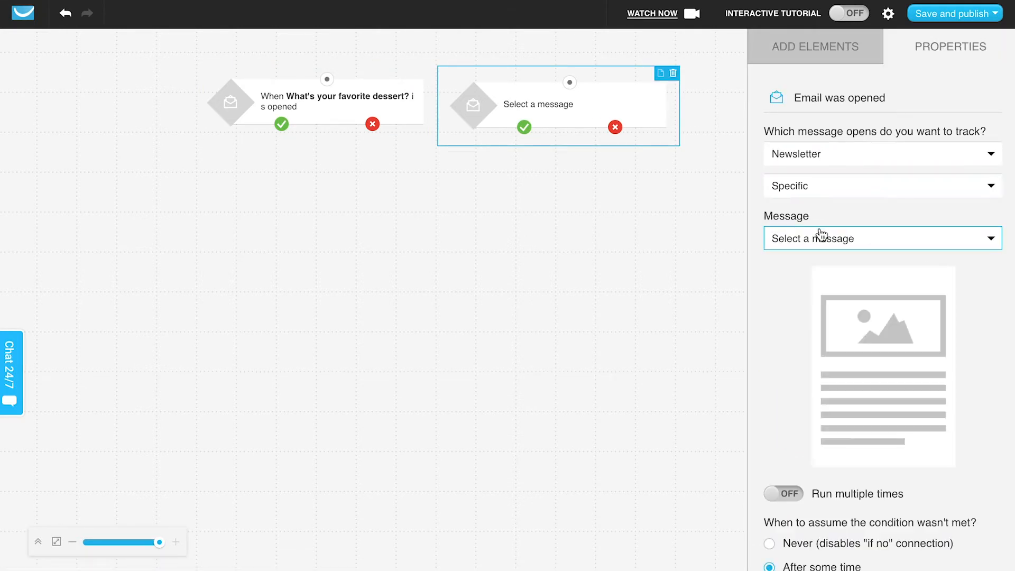
click(823, 238)
click(821, 309)
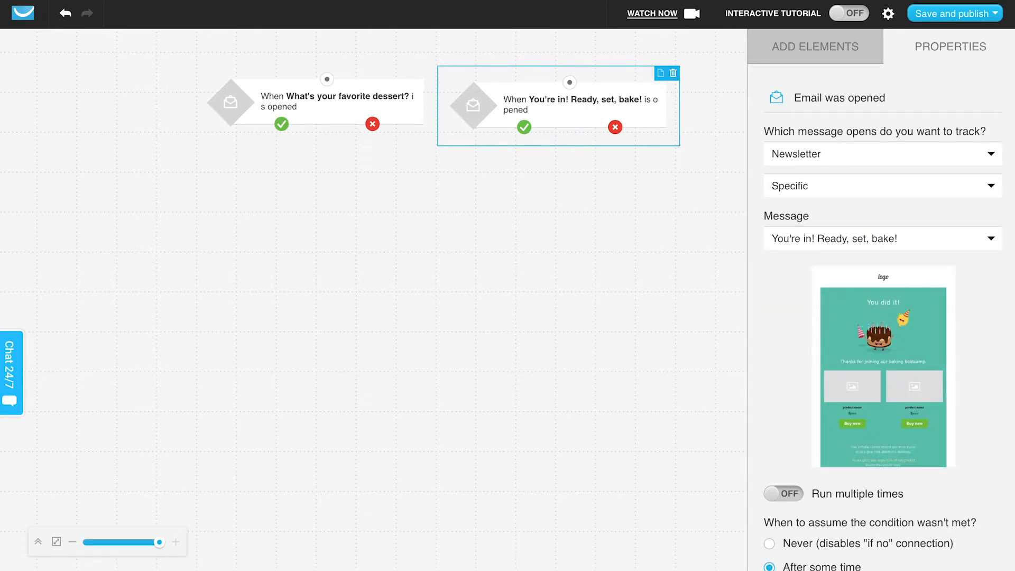
Delete the "You're in! Ready, set, bake!" condition from the workflow canvas.
click(845, 44)
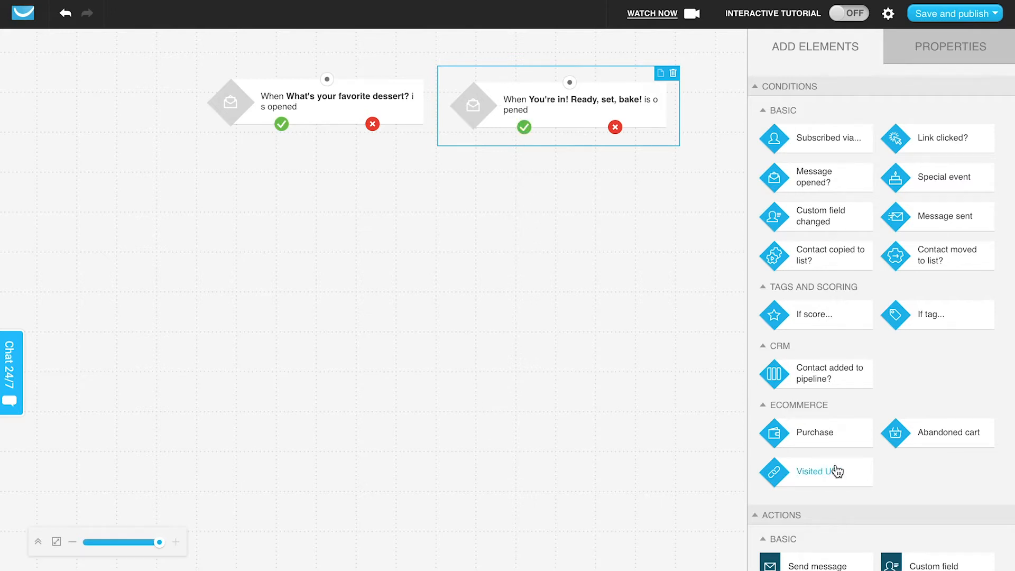
scroll(900, 442, down, 5)
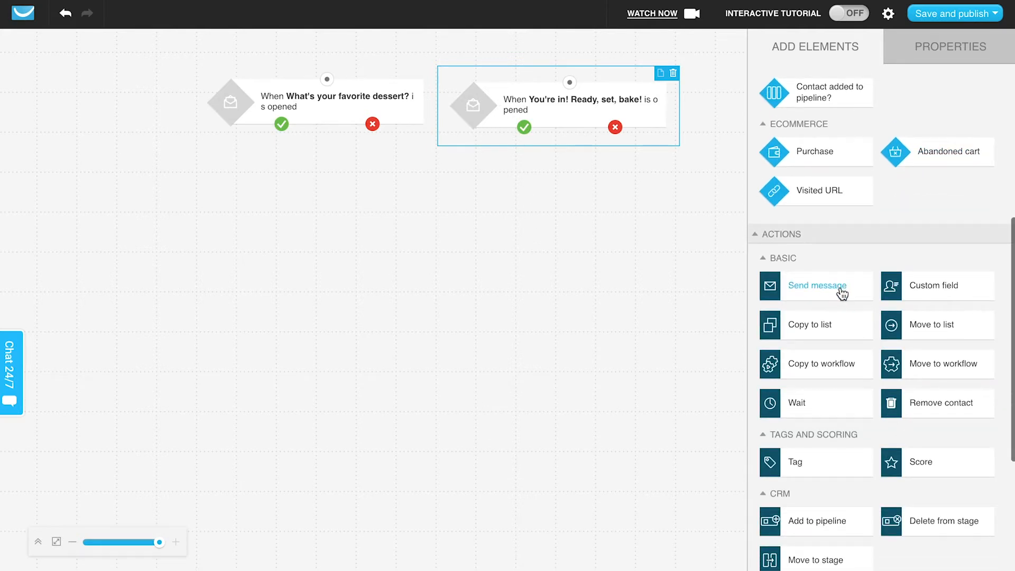
scroll(798, 453, down, 1)
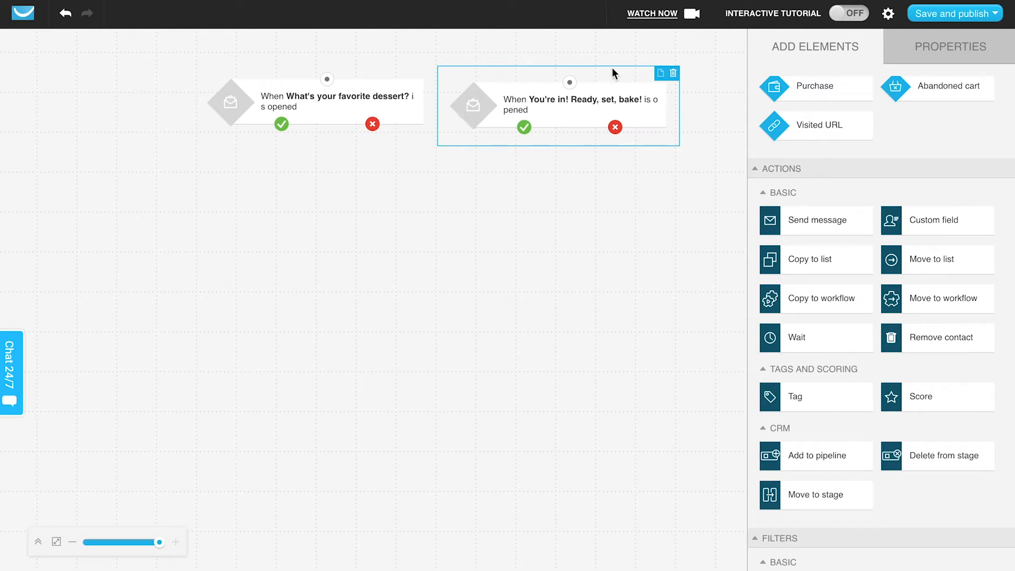
click(672, 73)
Turn on Run multiple times for the "What's your favorite dessert?" condition.
click(408, 102)
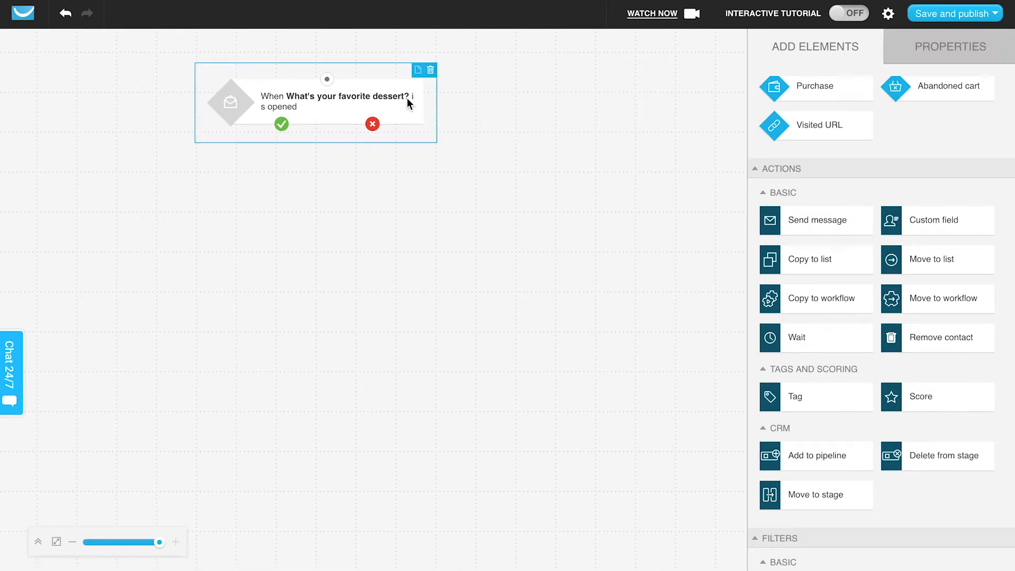
click(899, 55)
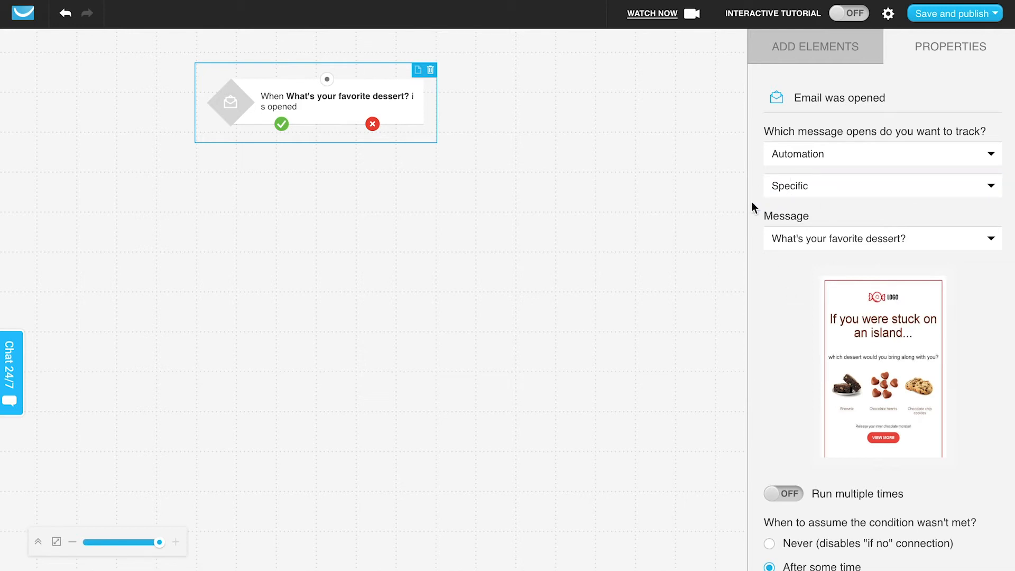
scroll(796, 271, down, 2)
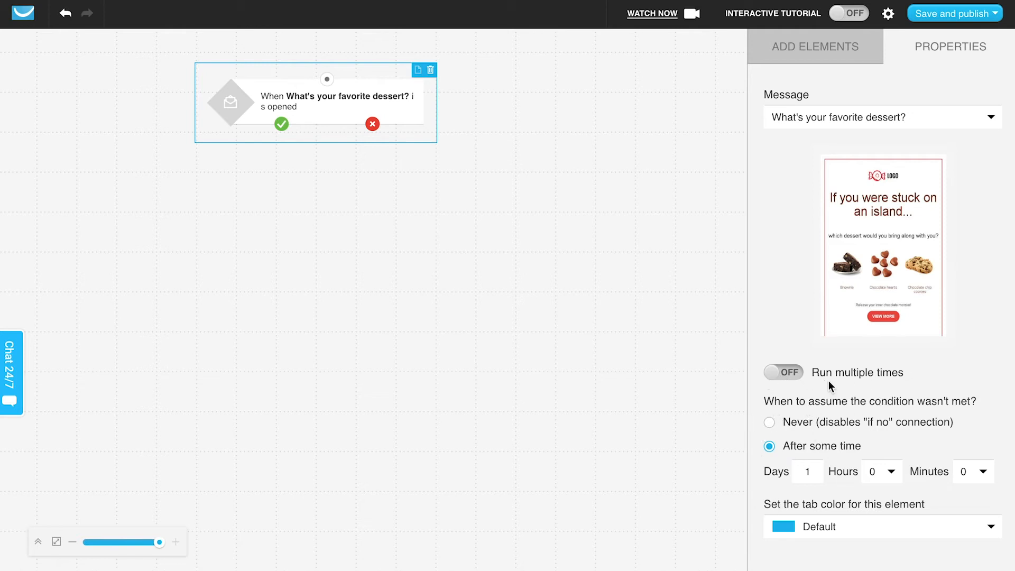
click(776, 375)
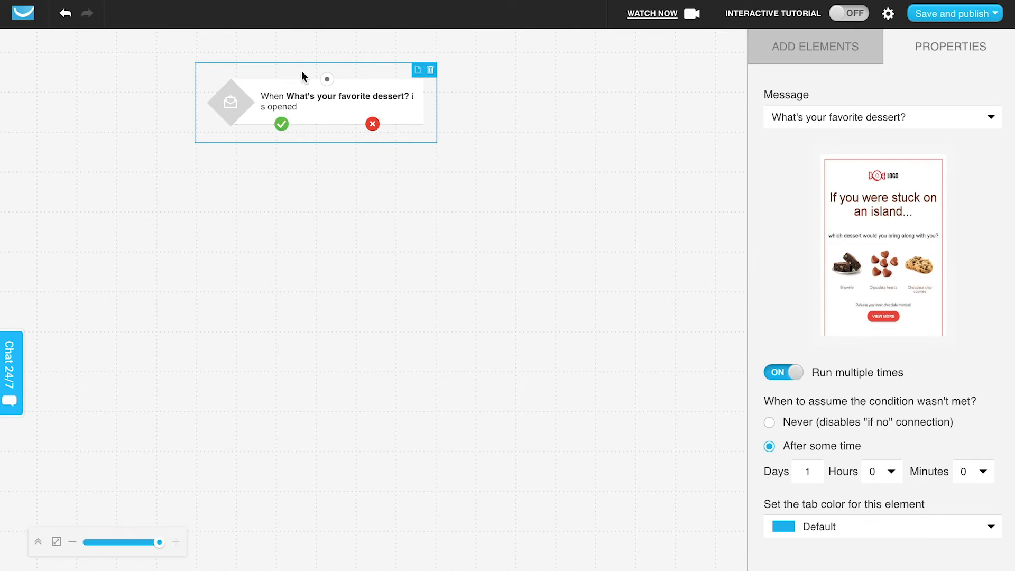
click(784, 60)
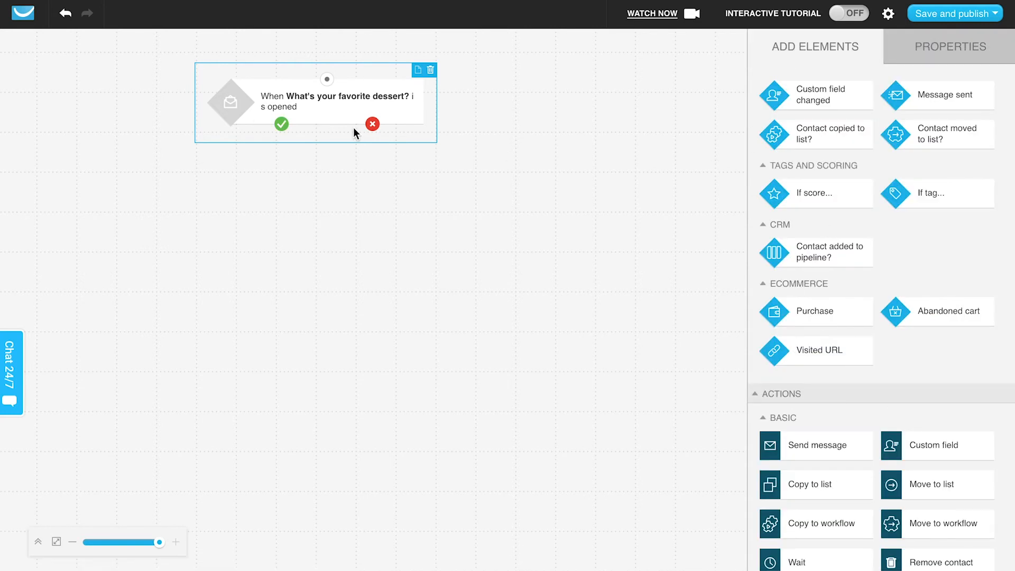
click(204, 391)
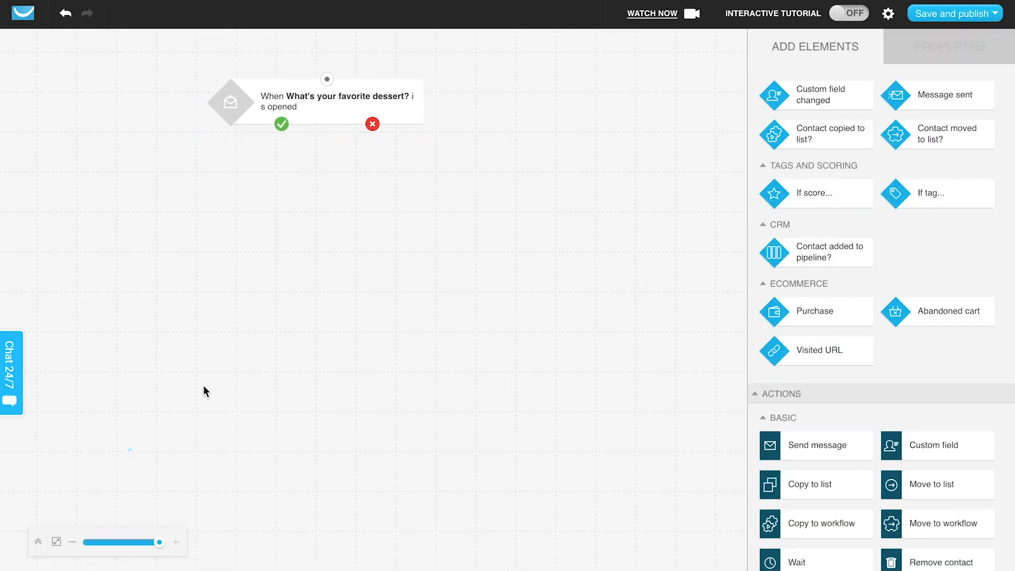
Set the remaining condition to track opens of any message and turn off Run multiple times.
click(305, 121)
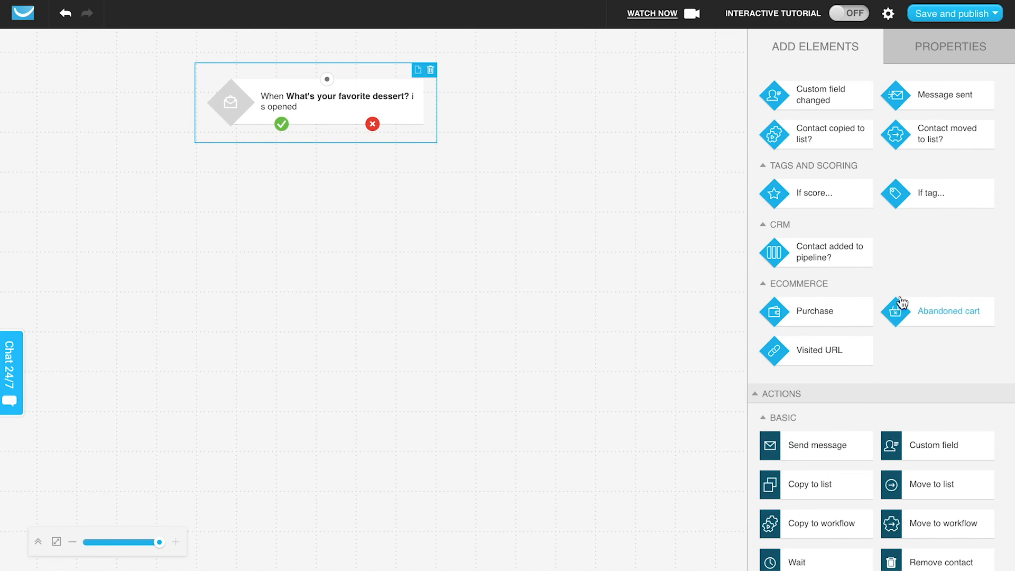
click(931, 58)
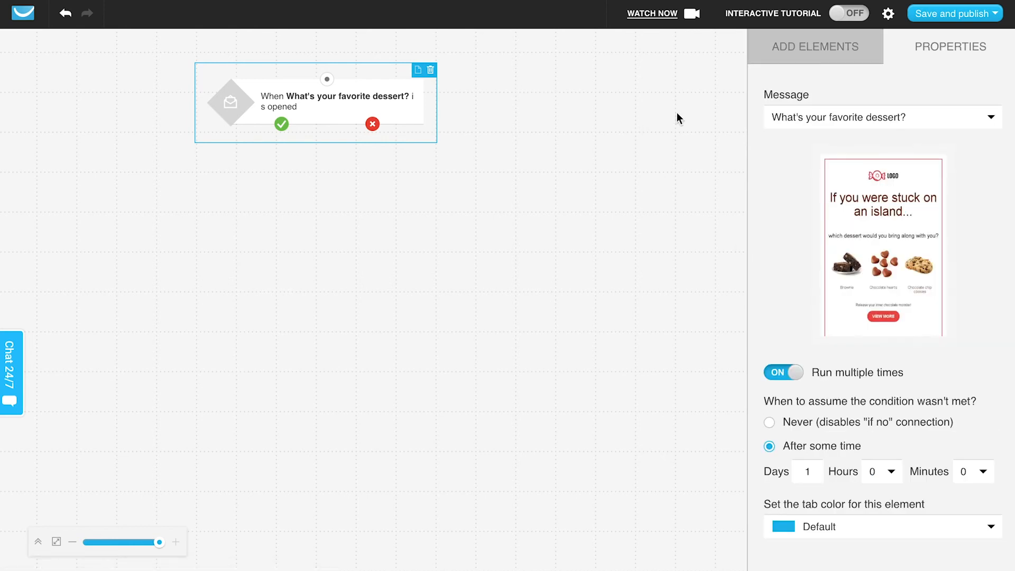
click(813, 154)
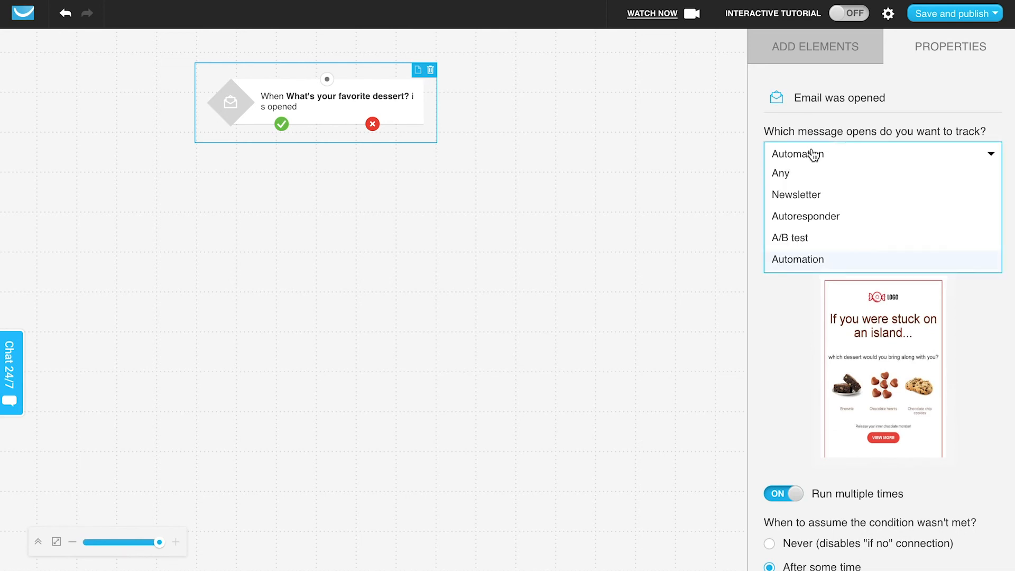
click(791, 174)
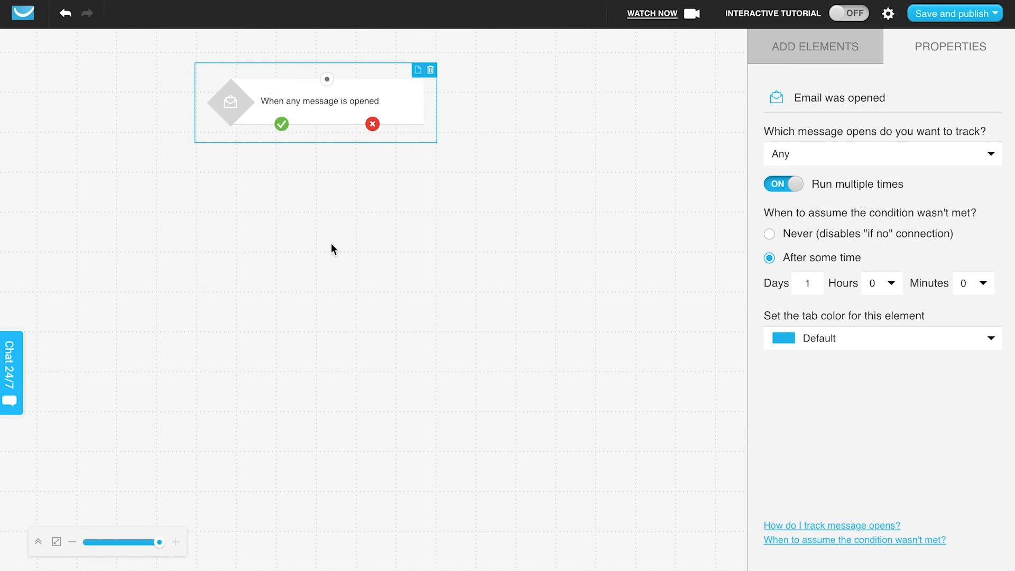
click(777, 190)
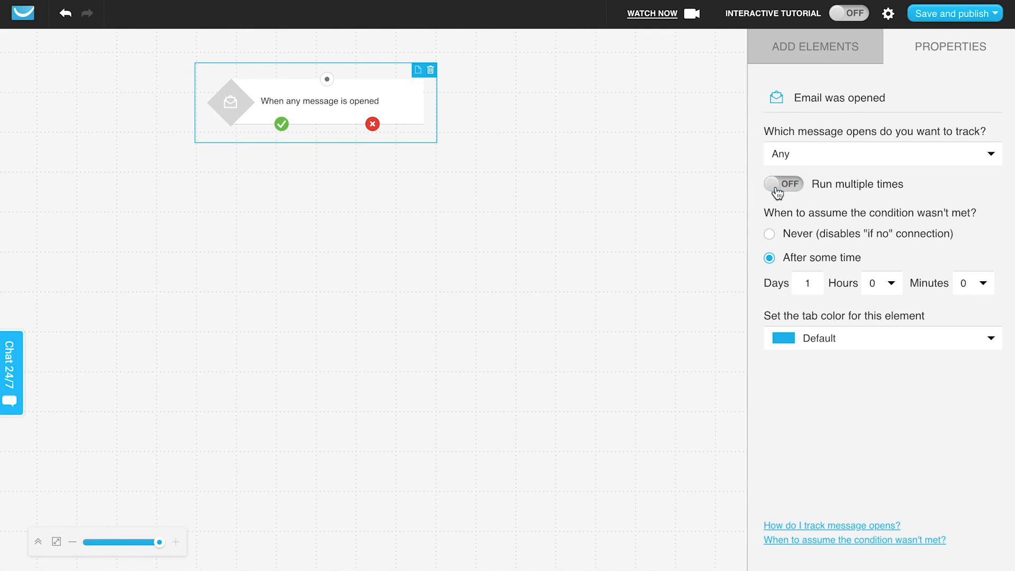